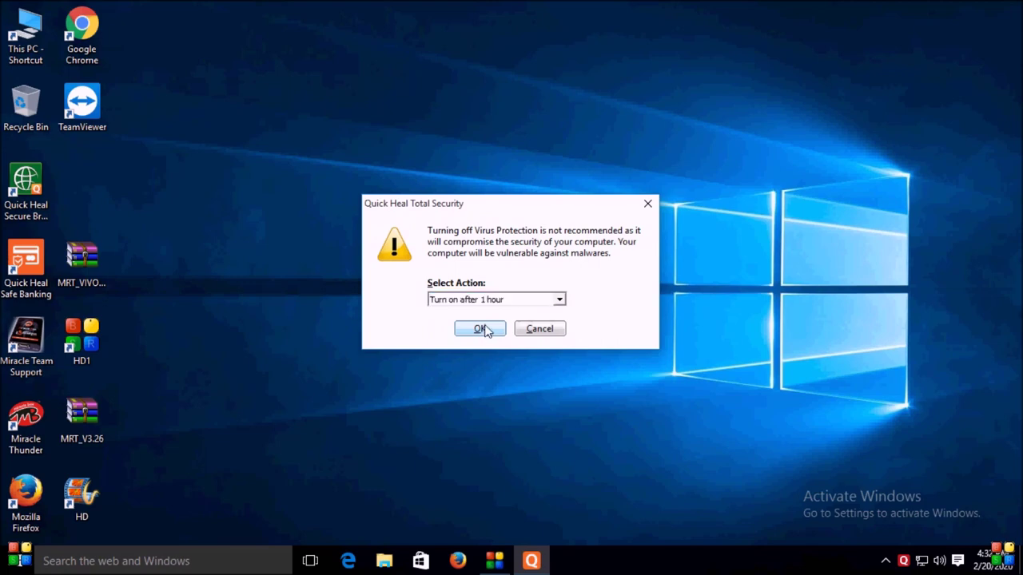
Step: Delete the existing MRT_V3.26 folder from the desktop and empty the Recycle Bin
{"action": "right_click", "coordinate": [500, 266]}
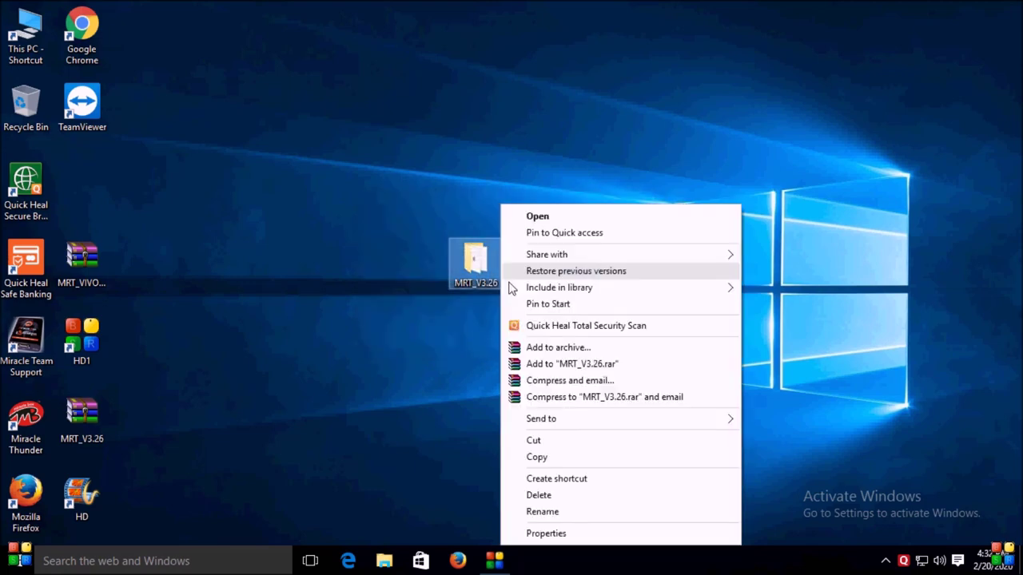
{"action": "left_click", "coordinate": [541, 495]}
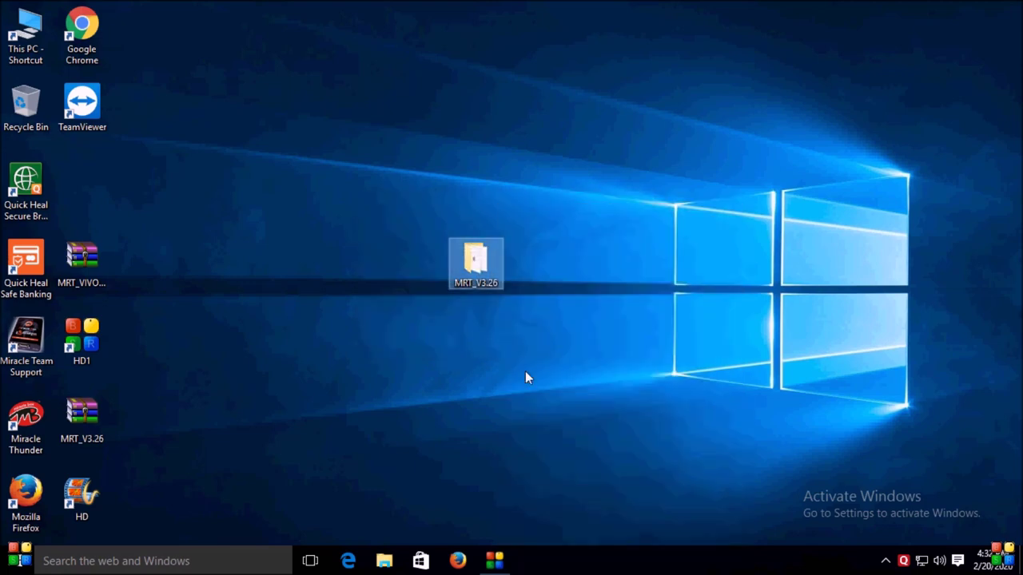
{"action": "right_click", "coordinate": [30, 114]}
{"action": "left_click", "coordinate": [67, 134]}
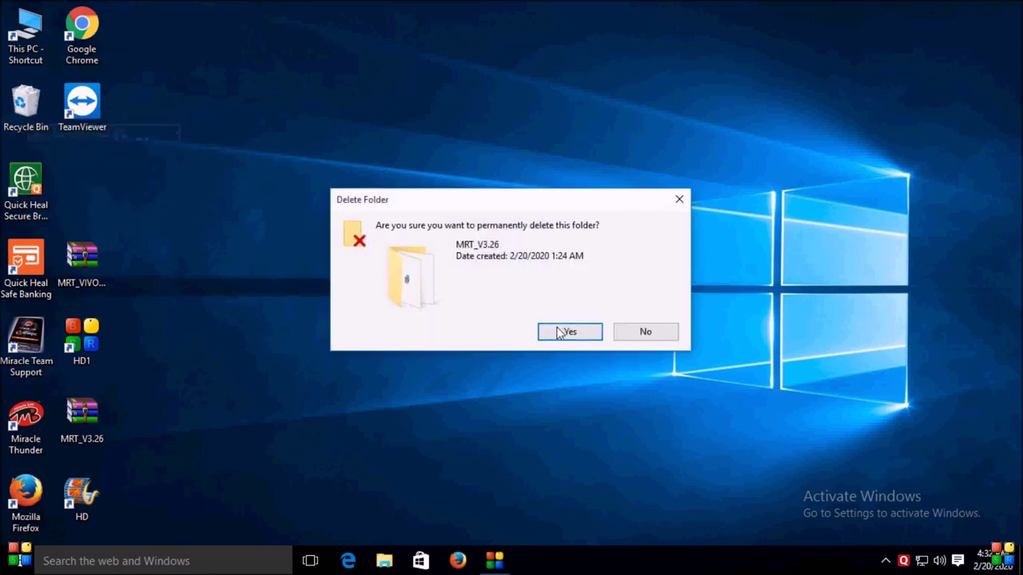
{"action": "left_click", "coordinate": [549, 329]}
{"action": "right_click", "coordinate": [355, 190]}
{"action": "left_click", "coordinate": [375, 235]}
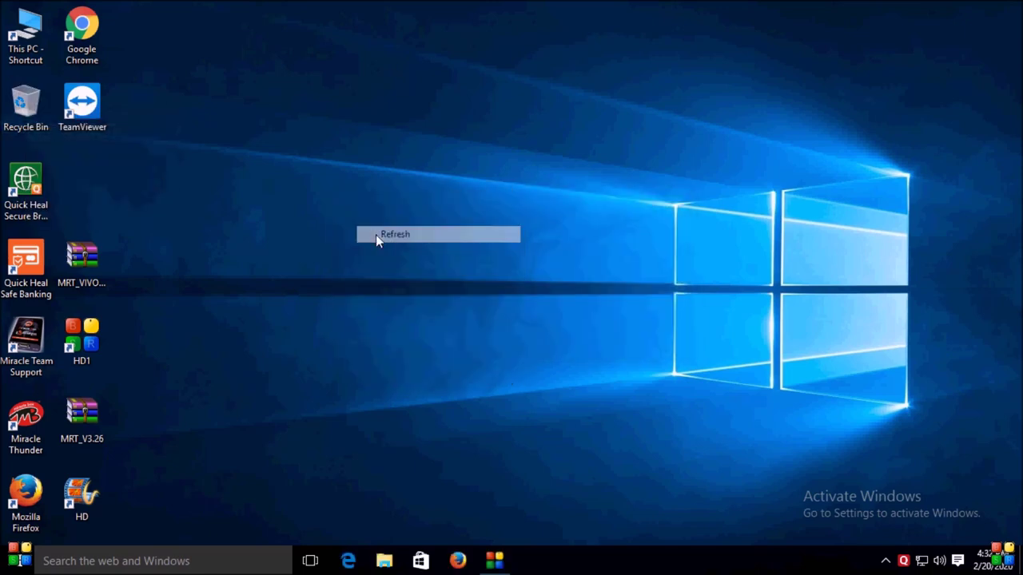
Step: Extract the MRT_V3.26 archive into its own MRT_V3.26 folder on the desktop
{"action": "left_click_drag", "start_coordinate": [79, 267], "coordinate": [90, 210]}
{"action": "left_click_drag", "start_coordinate": [81, 415], "coordinate": [410, 232]}
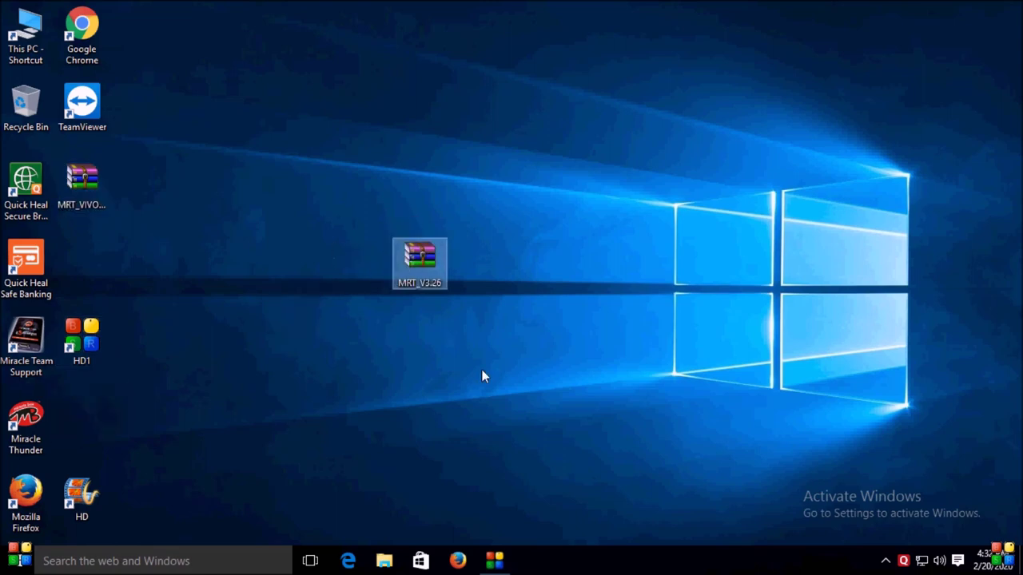
{"action": "right_click", "coordinate": [436, 271]}
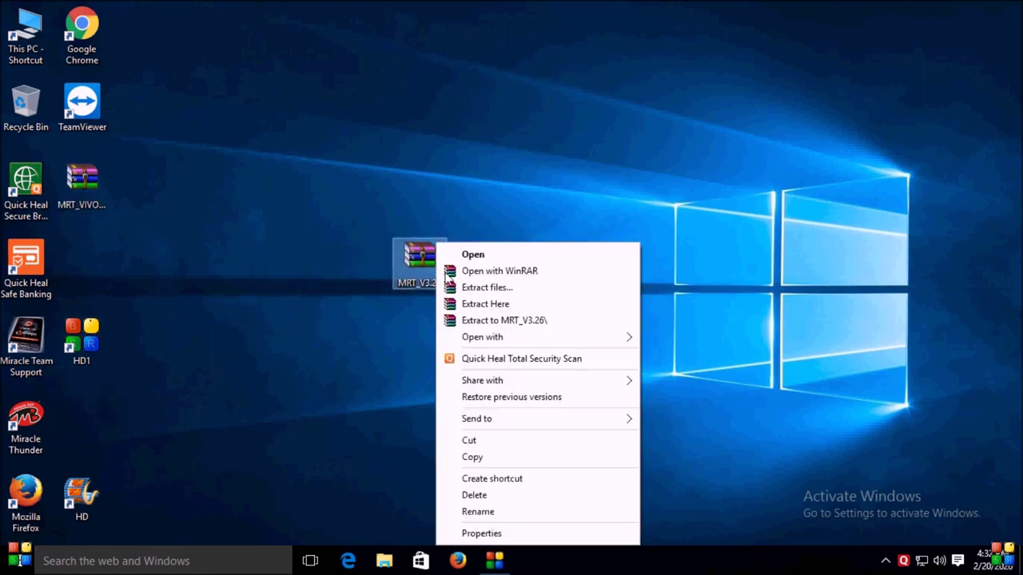
{"action": "left_click", "coordinate": [521, 320]}
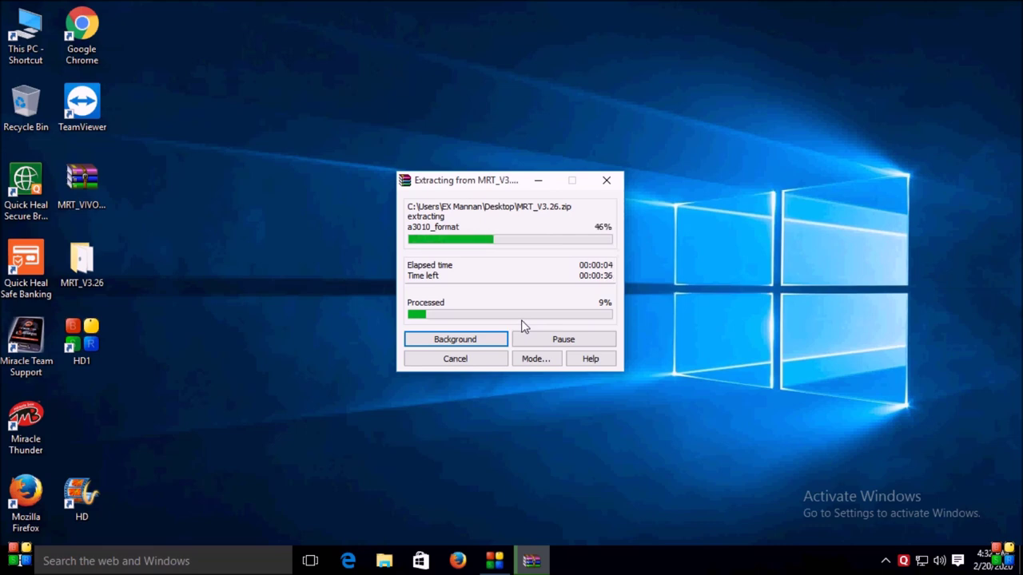
{"action": "left_click", "coordinate": [496, 562]}
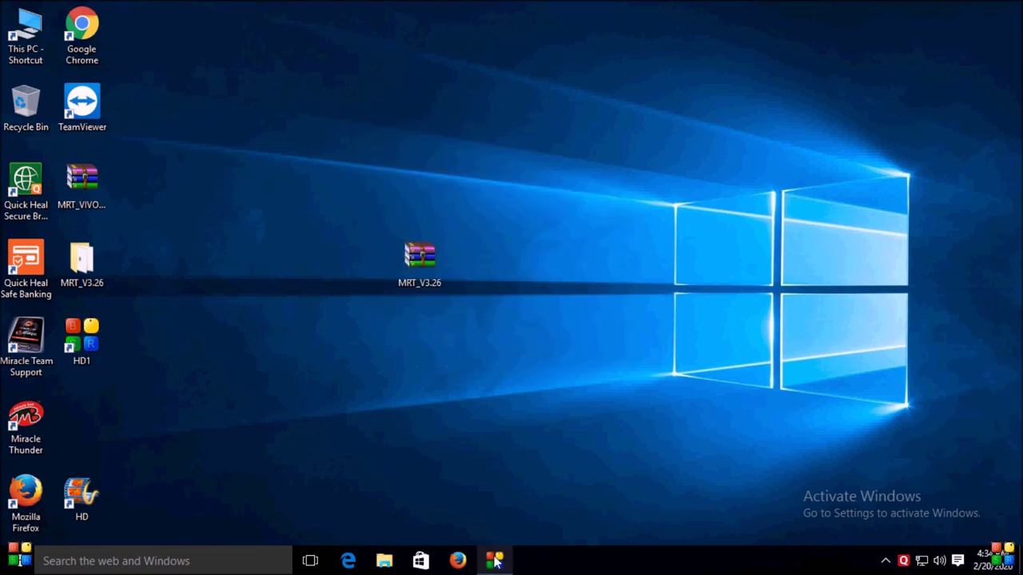
Step: Refresh the desktop, move the extracted MRT_V3.26 folder to open space and line up the archive with the other icons
{"action": "right_click", "coordinate": [372, 143]}
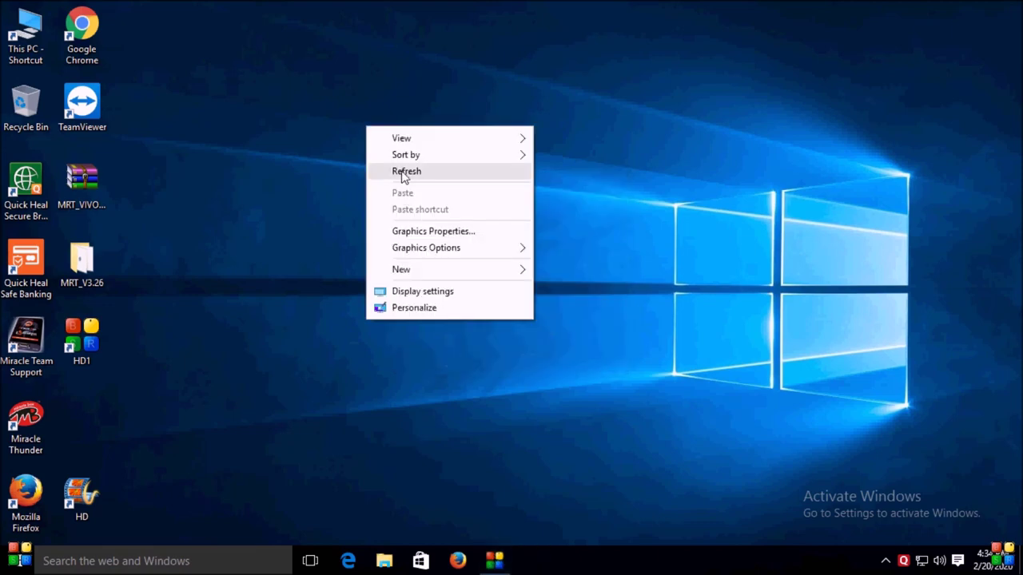
{"action": "left_click", "coordinate": [401, 171]}
{"action": "mouse_move", "coordinate": [80, 259]}
{"action": "left_mouse_down"}
{"action": "mouse_move", "coordinate": [329, 172]}
{"action": "mouse_move", "coordinate": [292, 143]}
{"action": "left_mouse_up"}
{"action": "mouse_move", "coordinate": [420, 256]}
{"action": "left_mouse_down"}
{"action": "mouse_move", "coordinate": [126, 236]}
{"action": "mouse_move", "coordinate": [87, 238]}
{"action": "mouse_move", "coordinate": [82, 255]}
{"action": "left_mouse_up"}
{"action": "left_click_drag", "start_coordinate": [317, 176], "coordinate": [376, 248]}
Step: Run the MRT_V3.26 application from the extracted folder, accepting the update prompt and closing the forum page it opens
{"action": "right_click", "coordinate": [374, 264]}
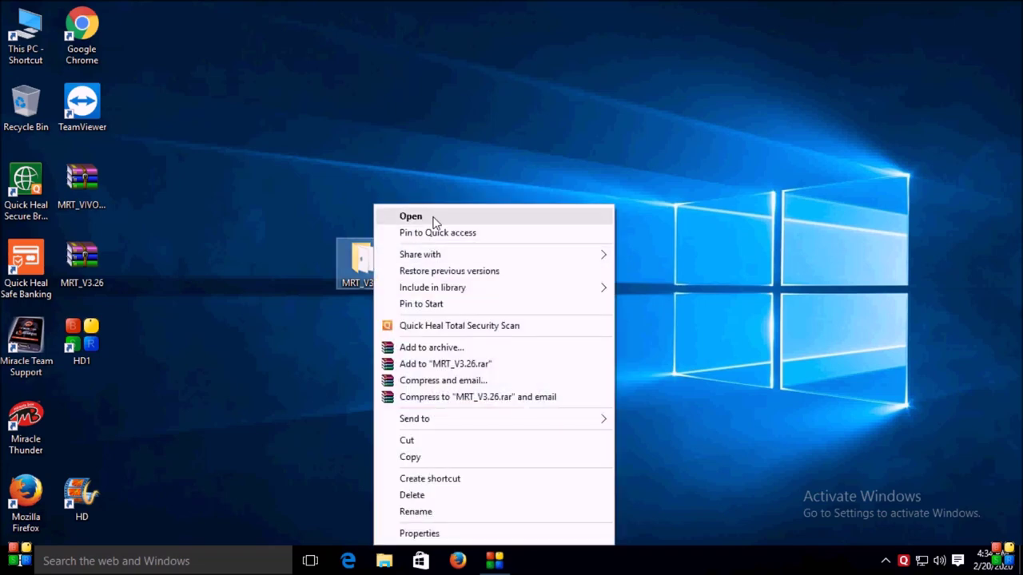
{"action": "left_click", "coordinate": [434, 222]}
{"action": "left_click", "coordinate": [289, 134]}
{"action": "right_click", "coordinate": [292, 138]}
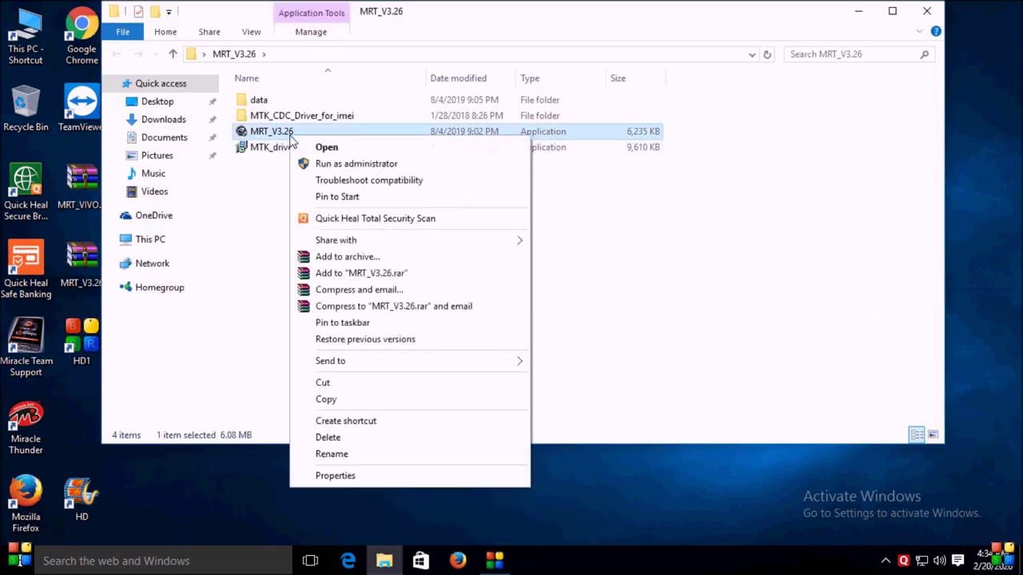
{"action": "left_click", "coordinate": [321, 147]}
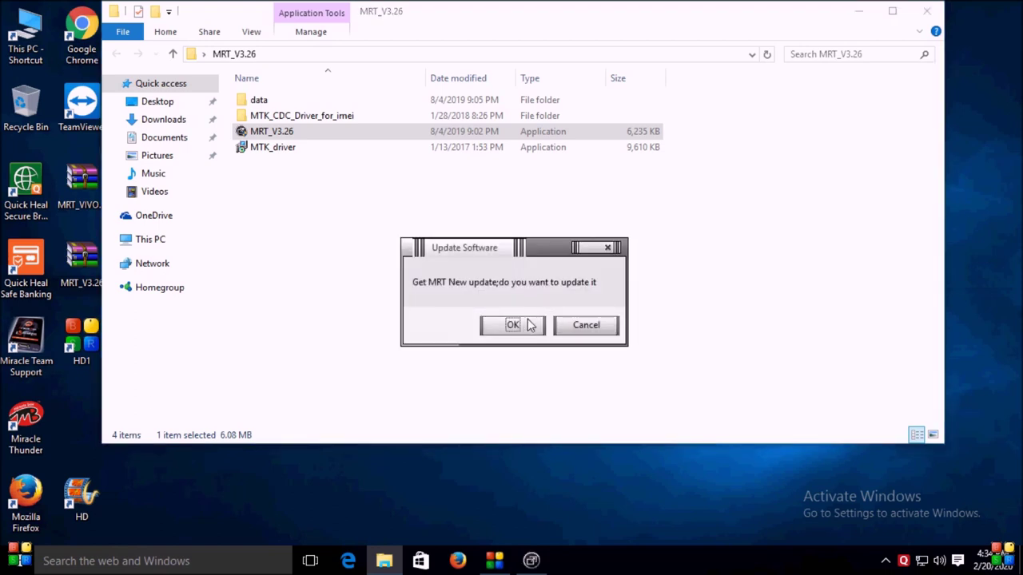
{"action": "left_click", "coordinate": [524, 323]}
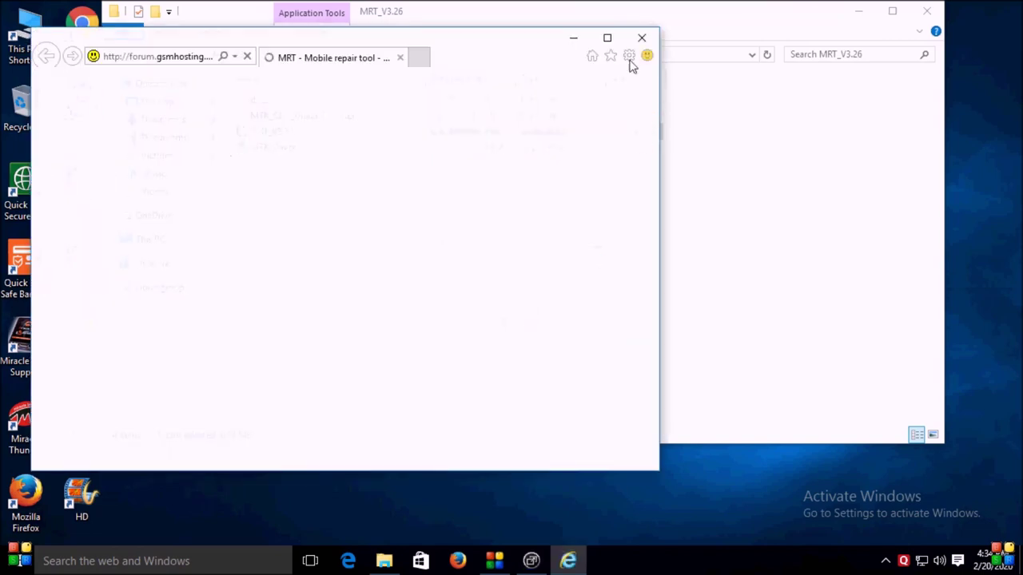
{"action": "left_click", "coordinate": [641, 39]}
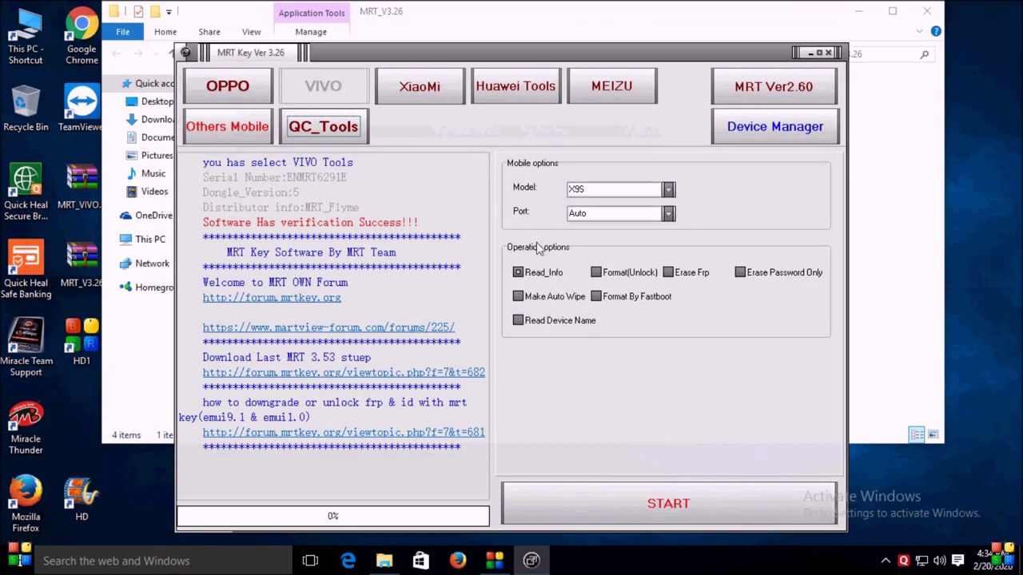
Step: Launch the MRT Ver2.60 tool from MRT Key, minimize the MRT Key window and reposition the V2.60 window
{"action": "left_click", "coordinate": [782, 91]}
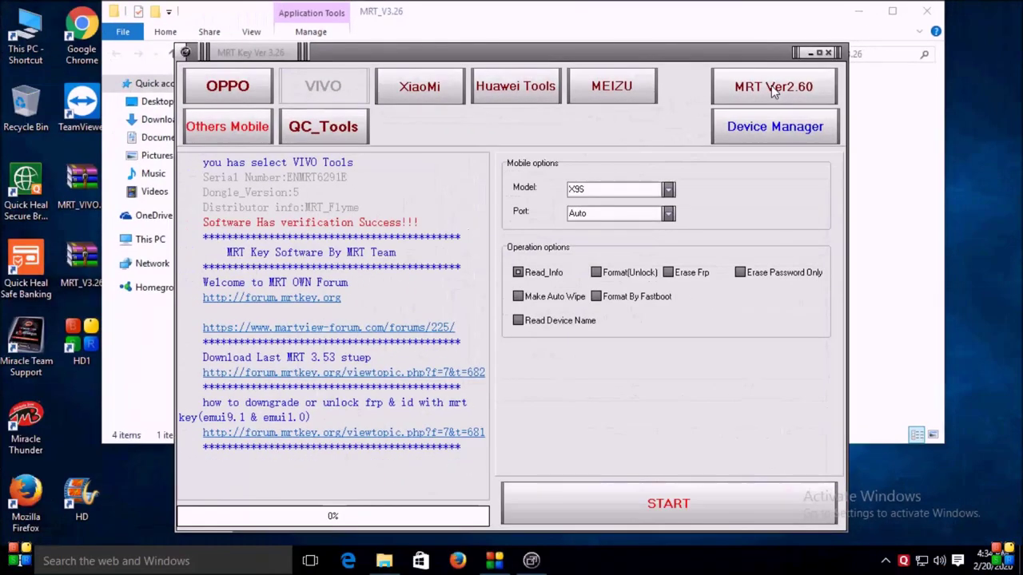
{"action": "left_click", "coordinate": [712, 115]}
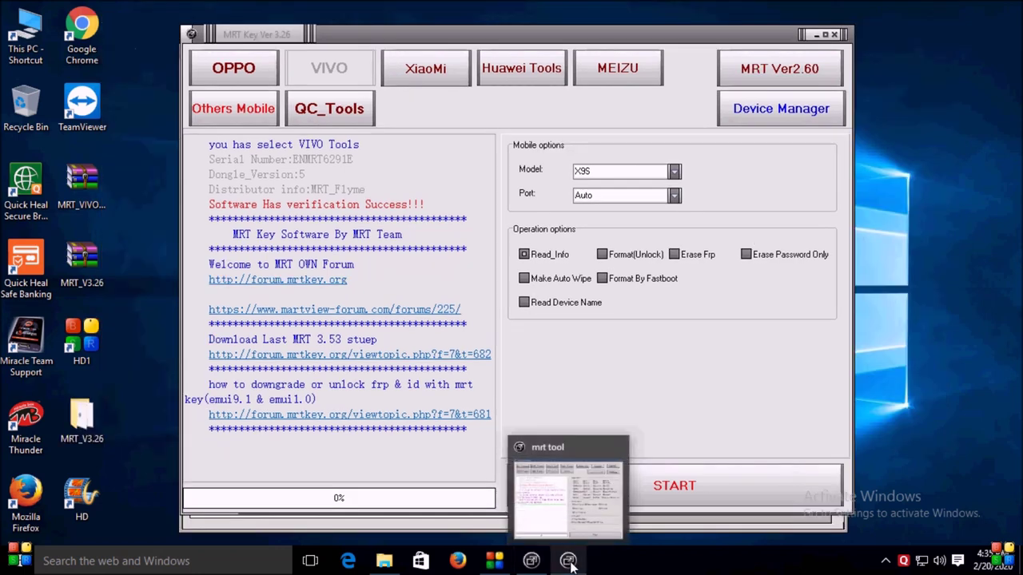
{"action": "left_click", "coordinate": [568, 560]}
{"action": "left_click_drag", "start_coordinate": [603, 52], "coordinate": [695, 72]}
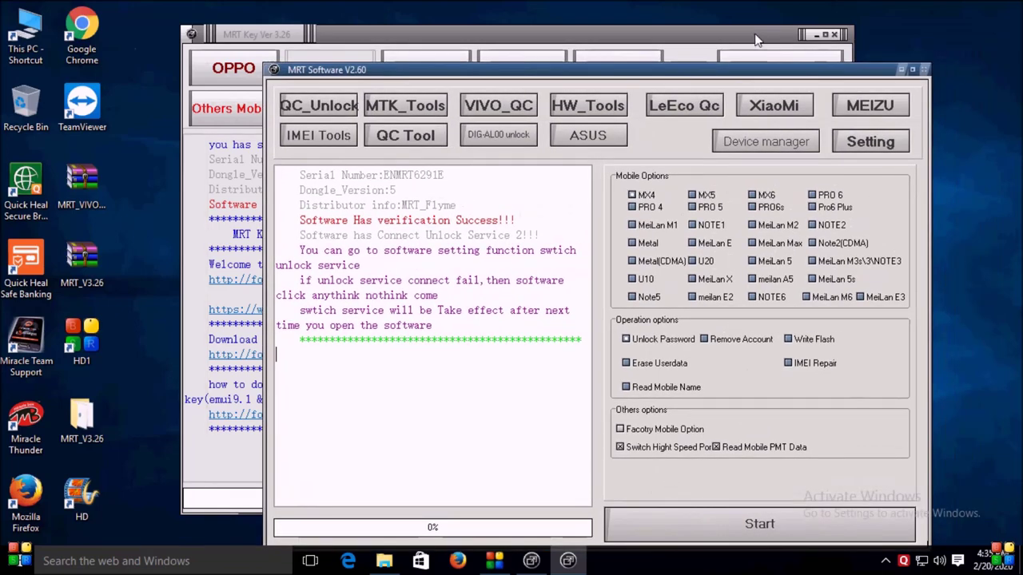
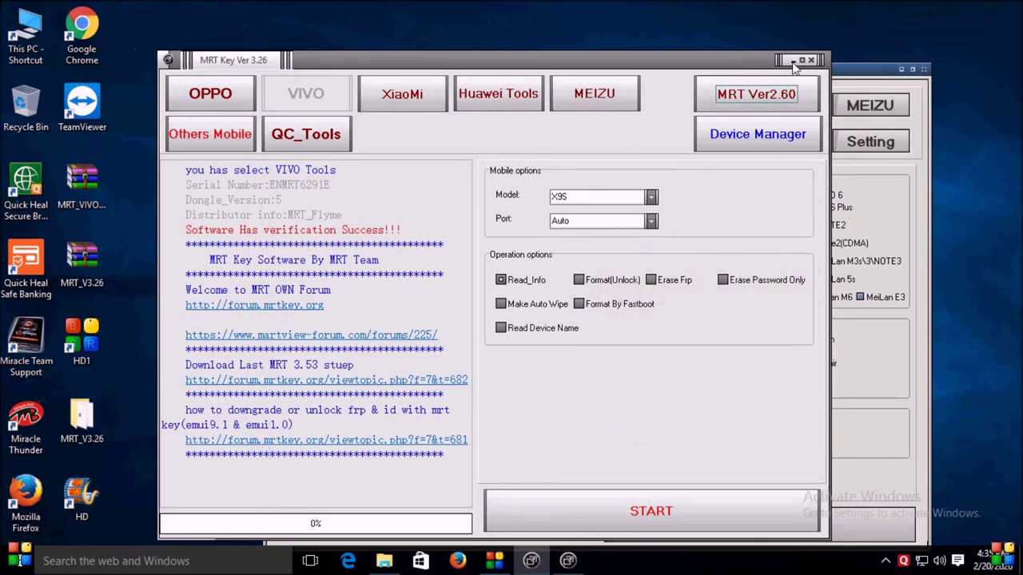
{"action": "left_click", "coordinate": [793, 61]}
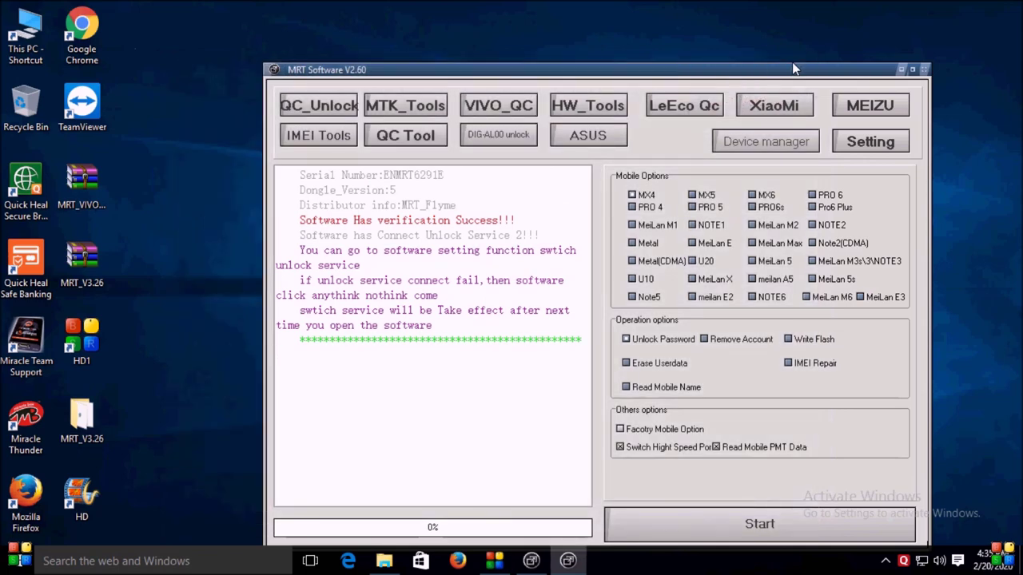
{"action": "left_click_drag", "start_coordinate": [792, 63], "coordinate": [712, 51]}
Step: Try to open MTK_Tools in MRT Software V2.60
{"action": "left_click", "coordinate": [364, 85]}
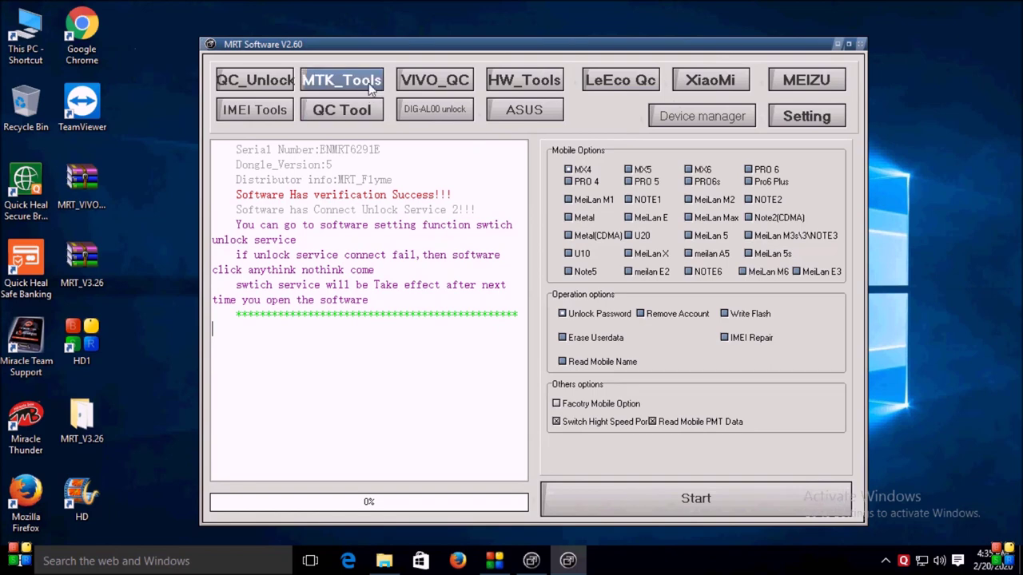
{"action": "left_click", "coordinate": [364, 84]}
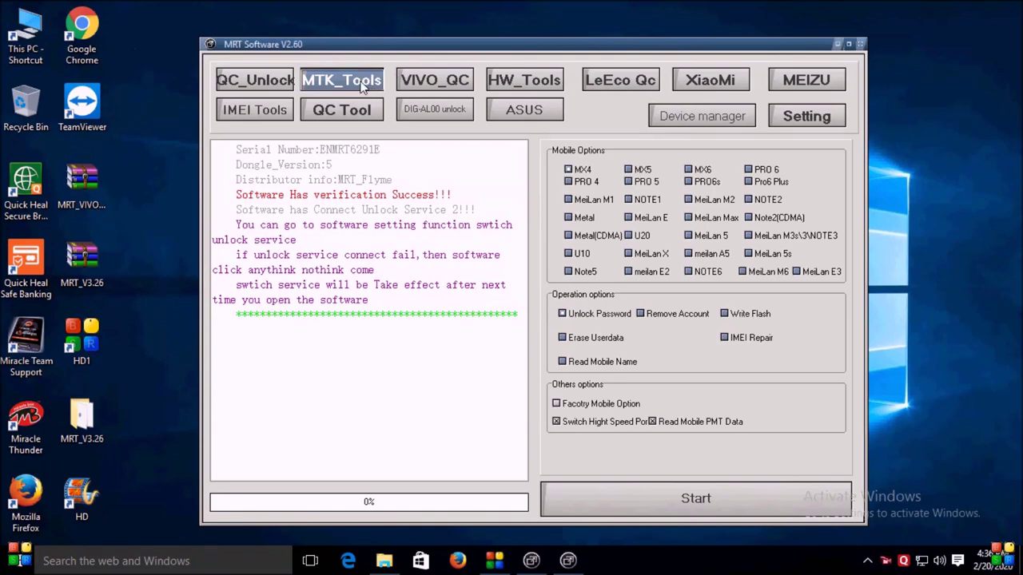
{"action": "left_click", "coordinate": [362, 87]}
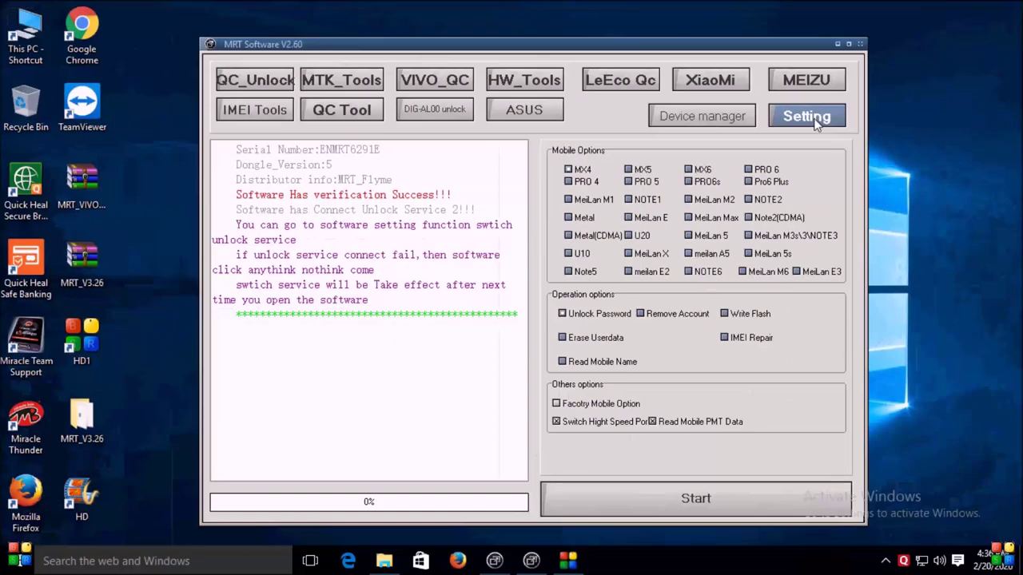
Step: Open the MRT Software V2.60 settings and reselect Service 2 as the unlock service
{"action": "left_click", "coordinate": [815, 122]}
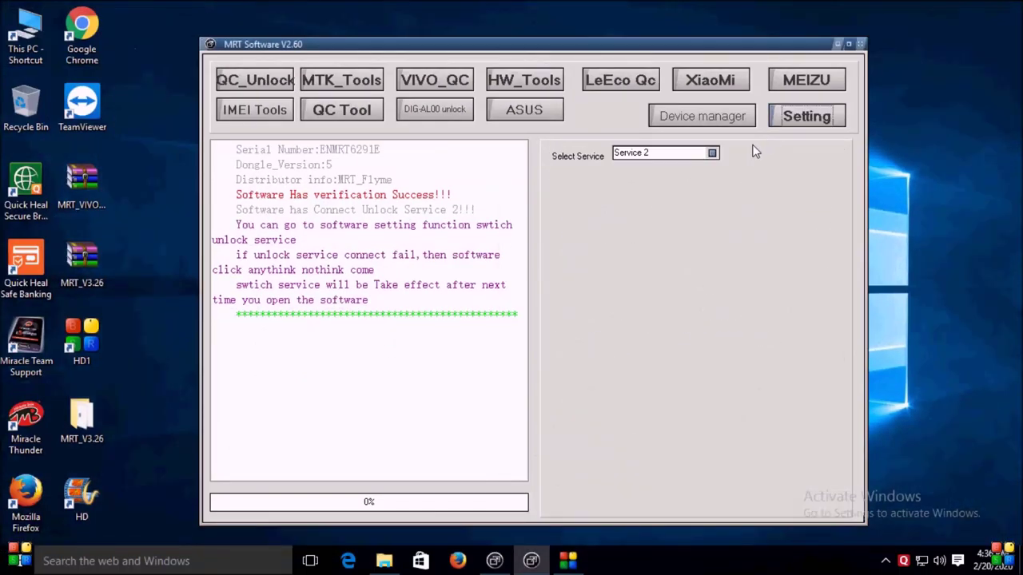
{"action": "left_click", "coordinate": [711, 153]}
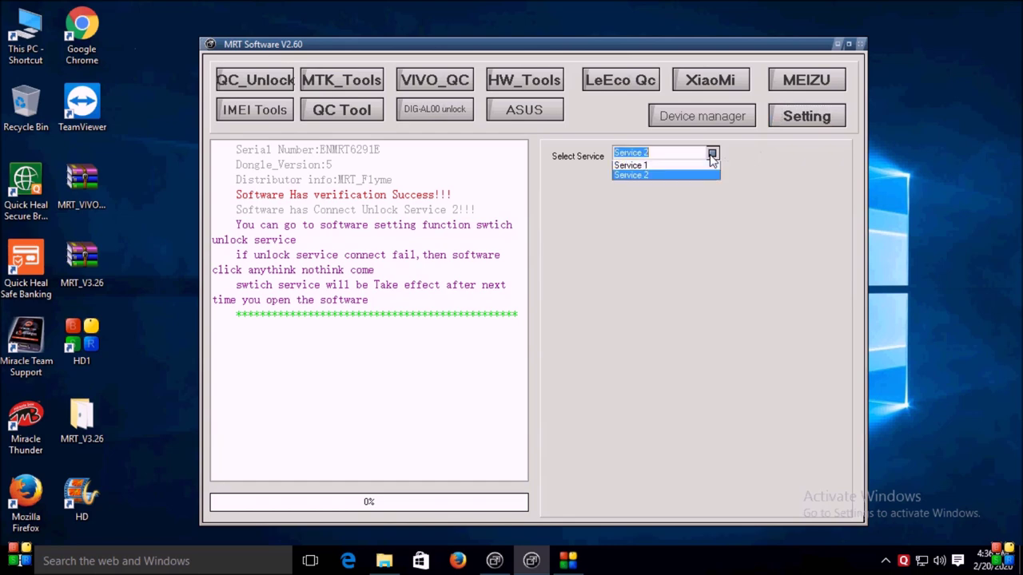
{"action": "left_click", "coordinate": [651, 177]}
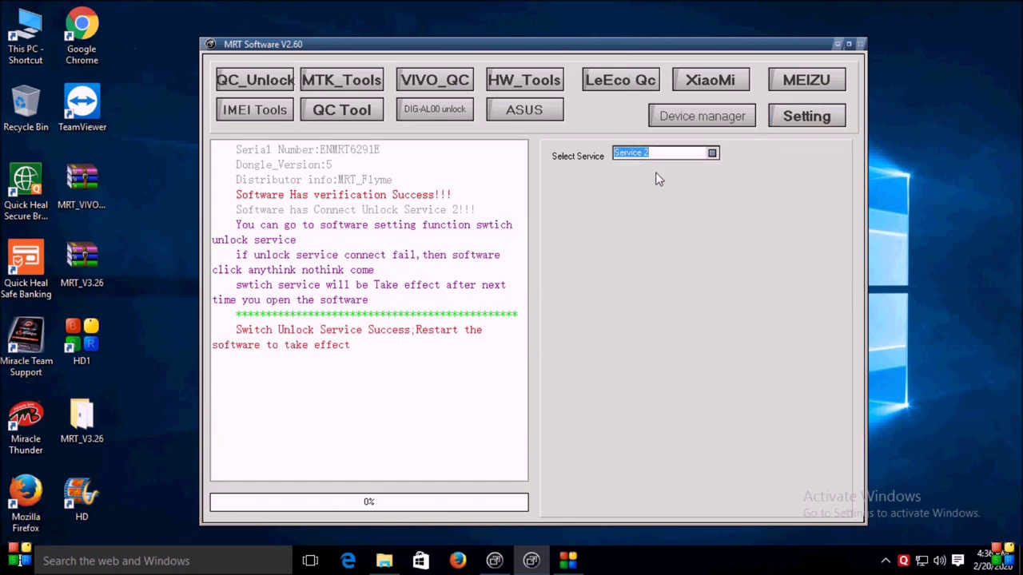
{"action": "left_click_drag", "start_coordinate": [214, 328], "coordinate": [361, 349]}
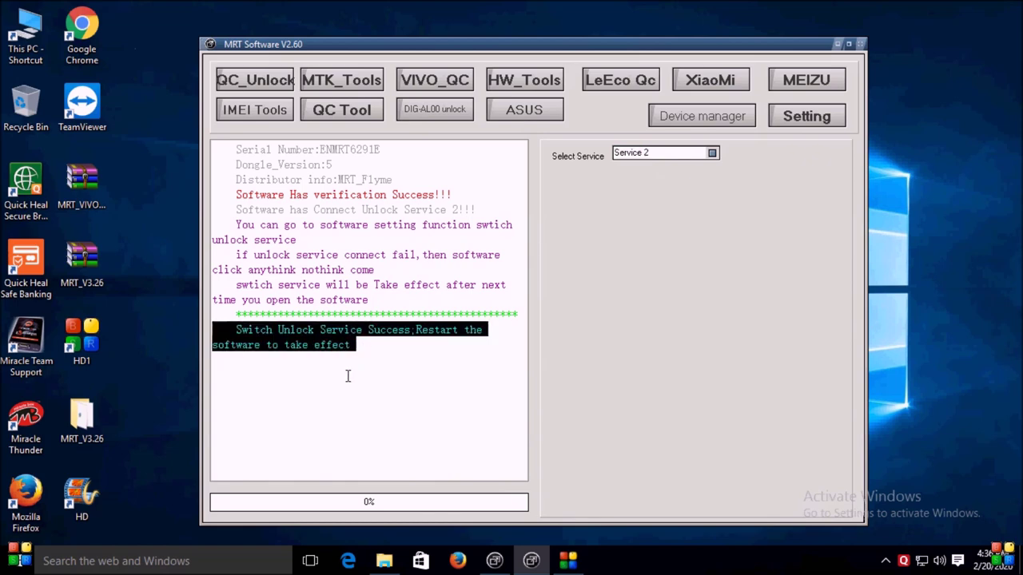
{"action": "left_click", "coordinate": [347, 377]}
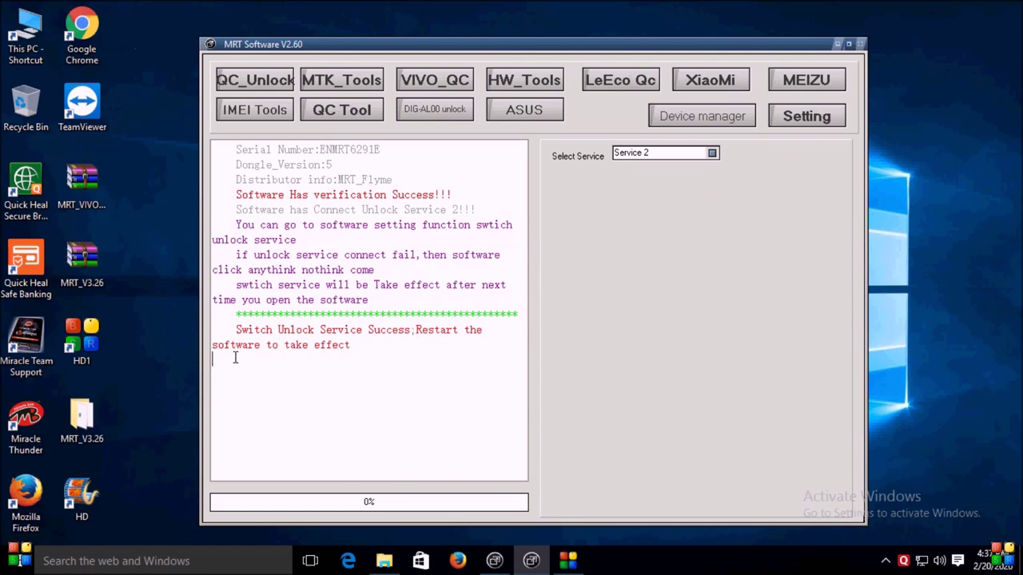
Step: Switch the unlock service to Service 1
{"action": "left_click", "coordinate": [711, 153]}
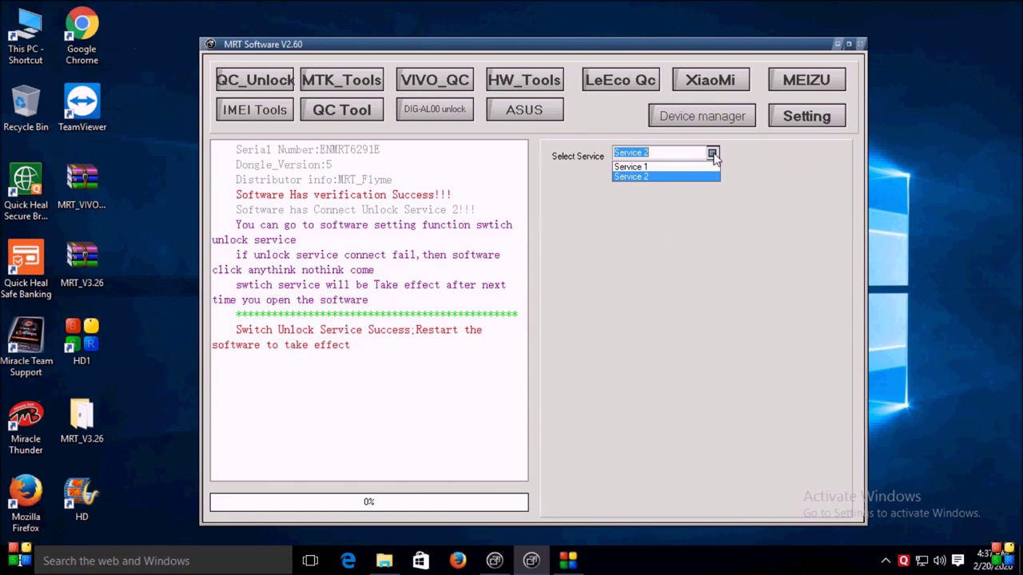
{"action": "left_click", "coordinate": [667, 167]}
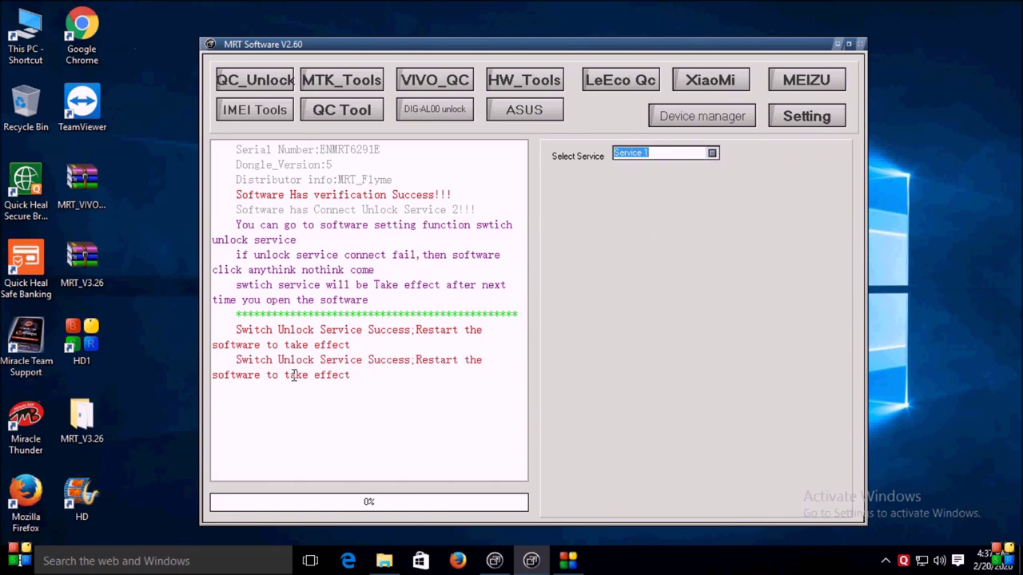
{"action": "left_click_drag", "start_coordinate": [244, 361], "coordinate": [357, 383]}
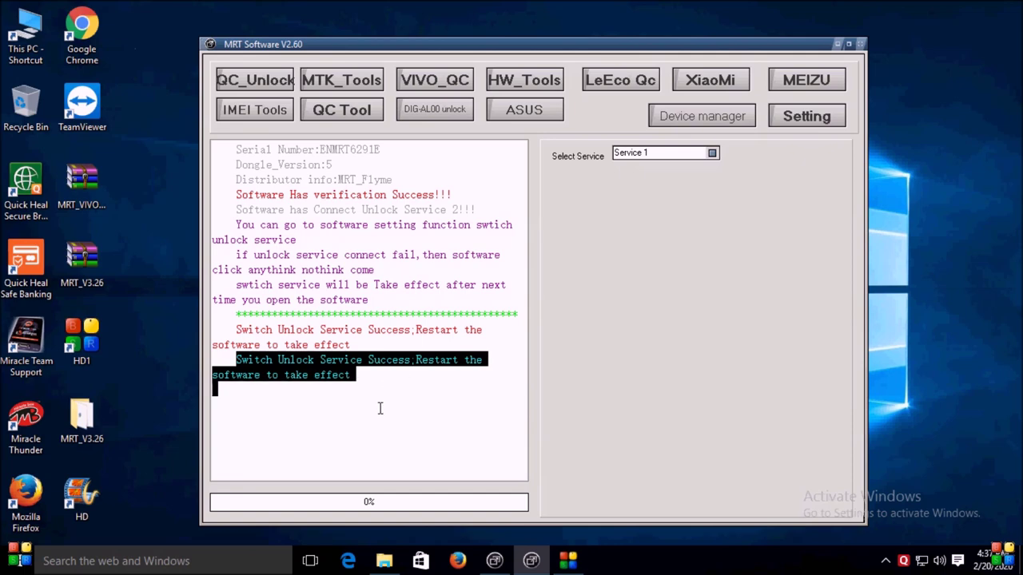
{"action": "left_click", "coordinate": [380, 408]}
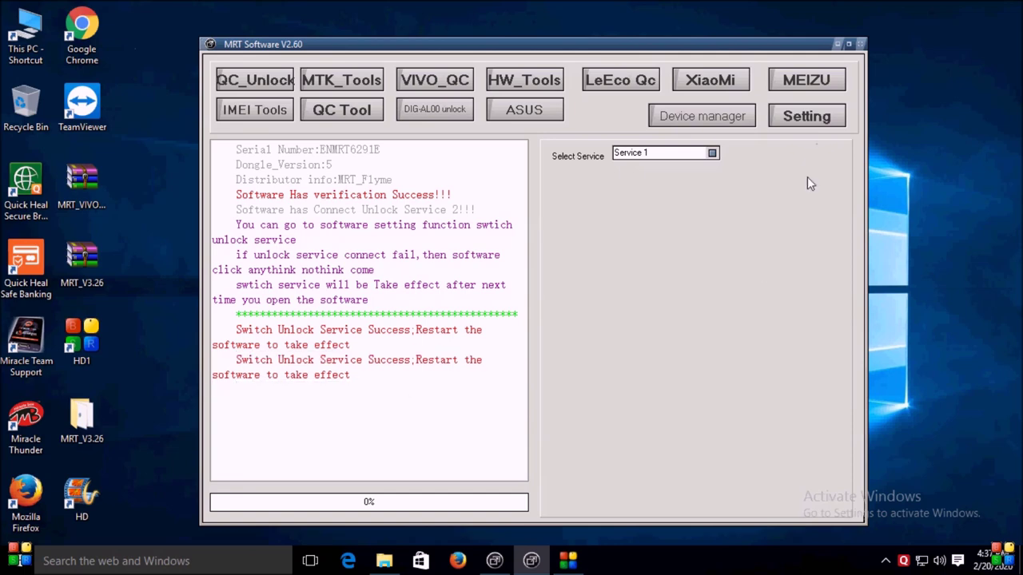
Step: Close MRT Software V2.60 and relaunch it from the MRT Key window
{"action": "left_click", "coordinate": [859, 45]}
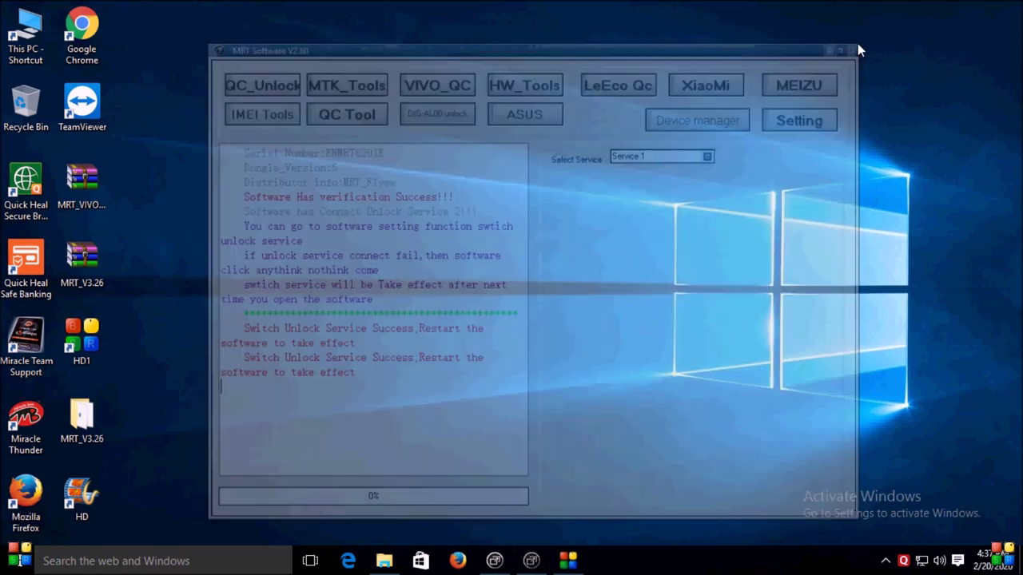
{"action": "left_click", "coordinate": [495, 559]}
{"action": "left_click_drag", "start_coordinate": [432, 67], "coordinate": [433, 50]}
{"action": "left_click", "coordinate": [769, 76]}
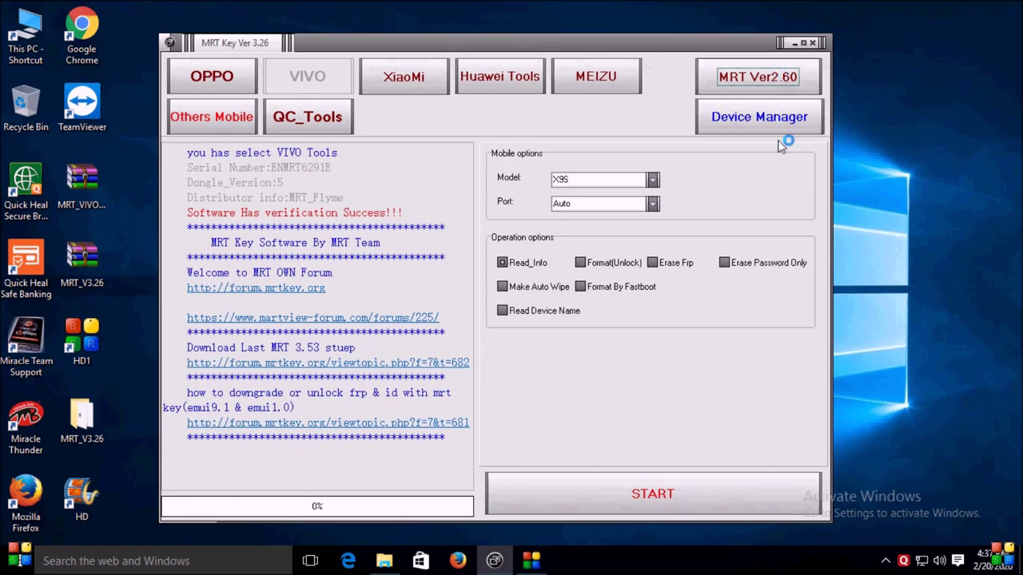
{"action": "right_click", "coordinate": [920, 127]}
{"action": "left_click", "coordinate": [925, 172]}
{"action": "right_click", "coordinate": [925, 173]}
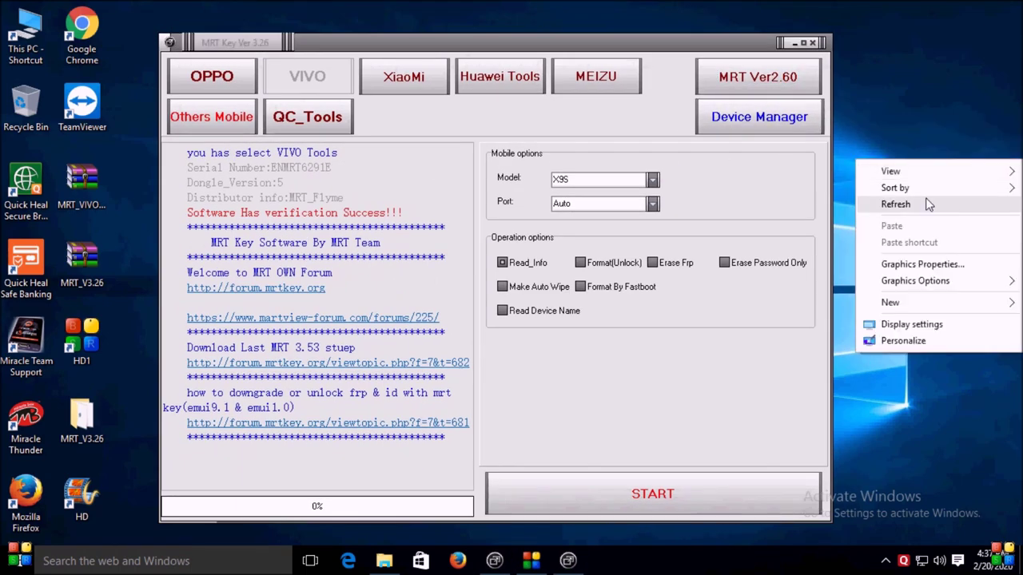
{"action": "right_click", "coordinate": [922, 184]}
{"action": "right_click", "coordinate": [924, 187]}
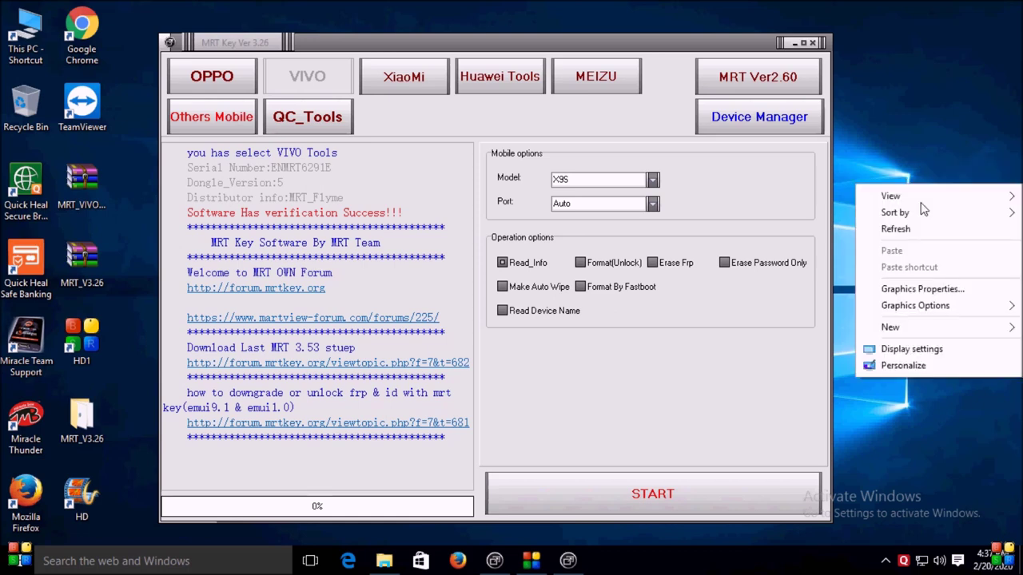
{"action": "left_click", "coordinate": [924, 228]}
{"action": "right_click", "coordinate": [925, 166]}
{"action": "left_click", "coordinate": [925, 210]}
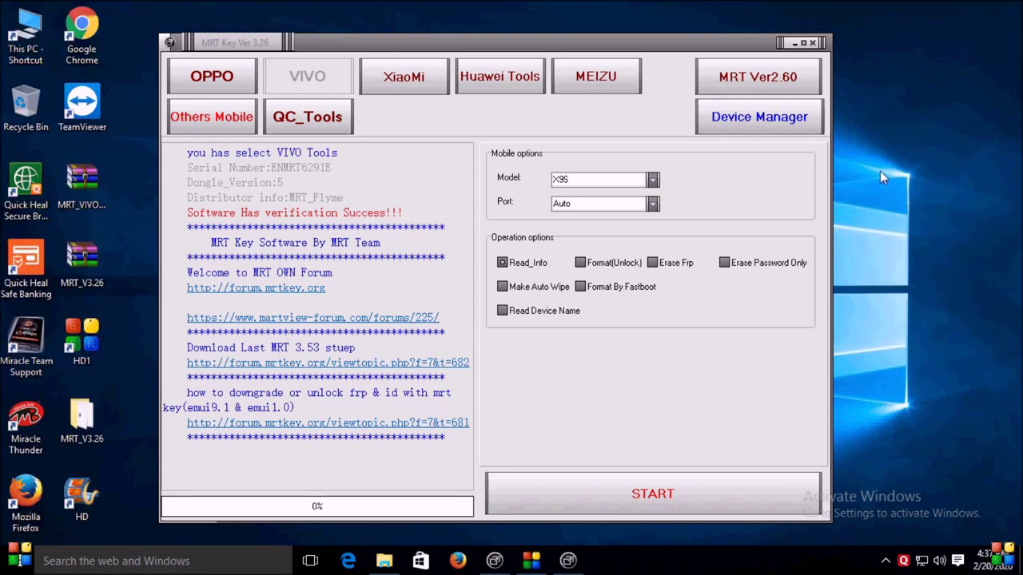
{"action": "right_click", "coordinate": [879, 171]}
{"action": "left_click", "coordinate": [903, 214]}
{"action": "right_click", "coordinate": [894, 197]}
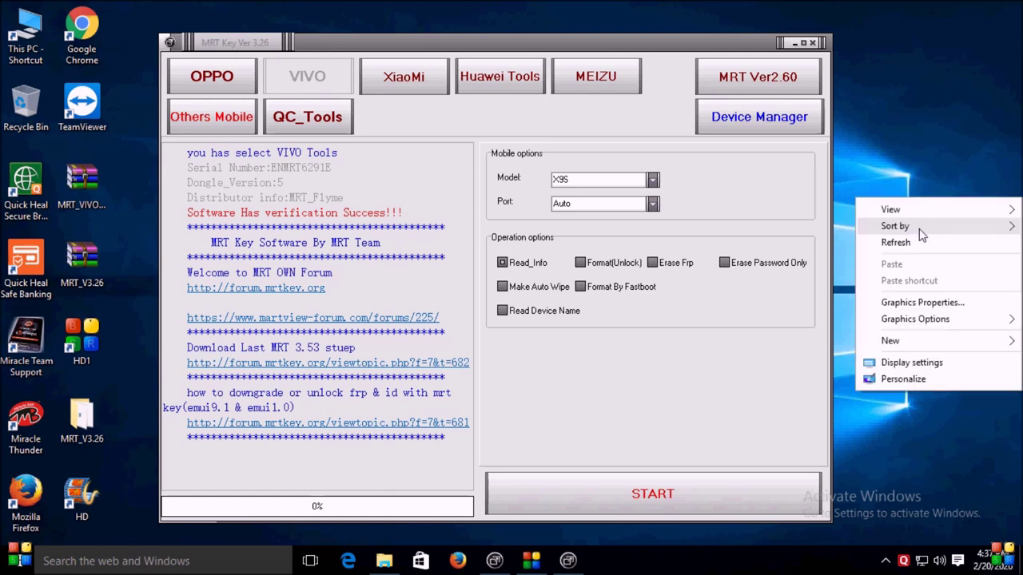
{"action": "left_click", "coordinate": [909, 242]}
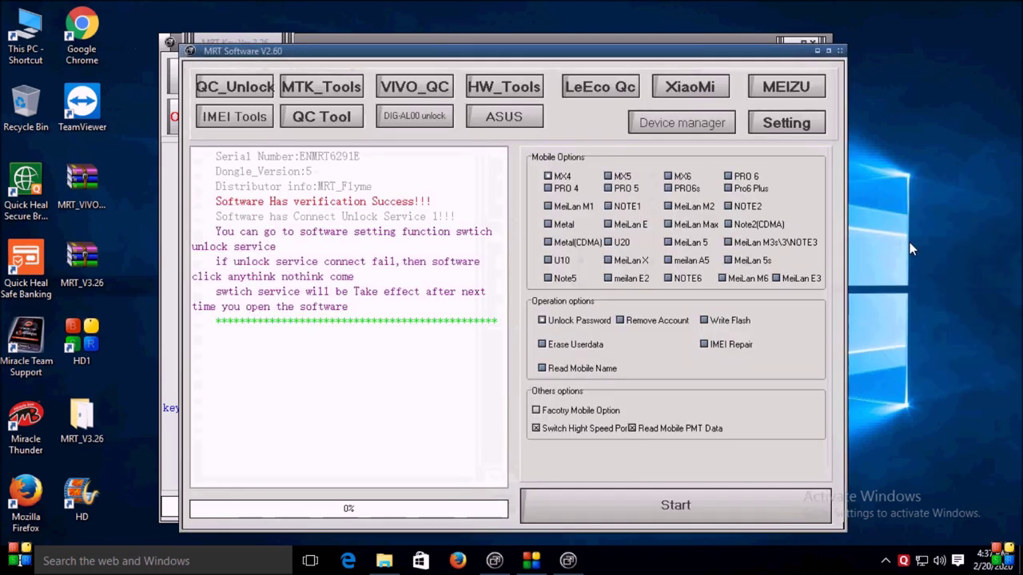
Step: Minimize the MRT Key window and repeatedly open MTK_Tools in MRT Software V2.60 to check that it responds
{"action": "left_click", "coordinate": [712, 37]}
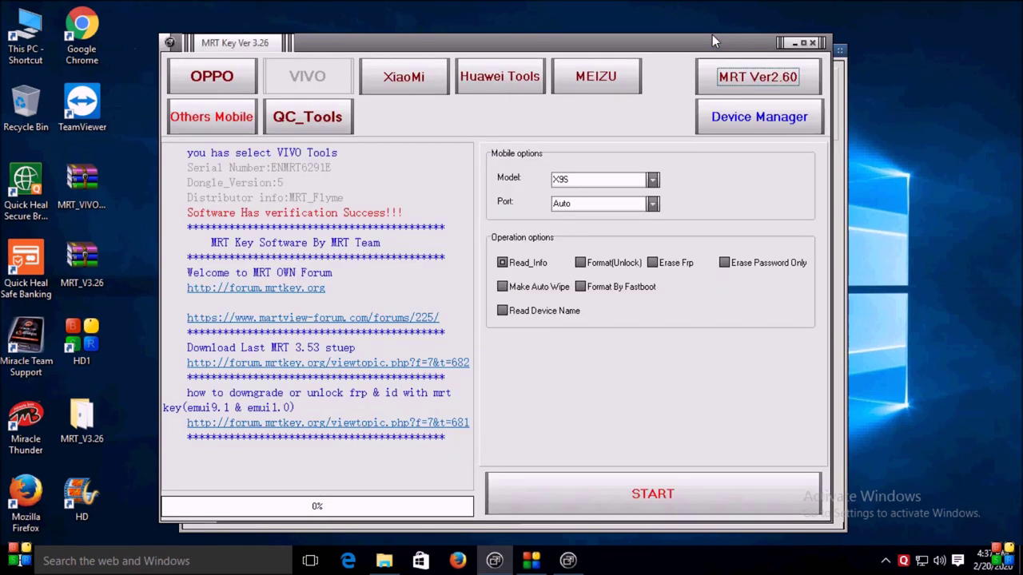
{"action": "left_click", "coordinate": [801, 46]}
{"action": "left_click", "coordinate": [320, 87]}
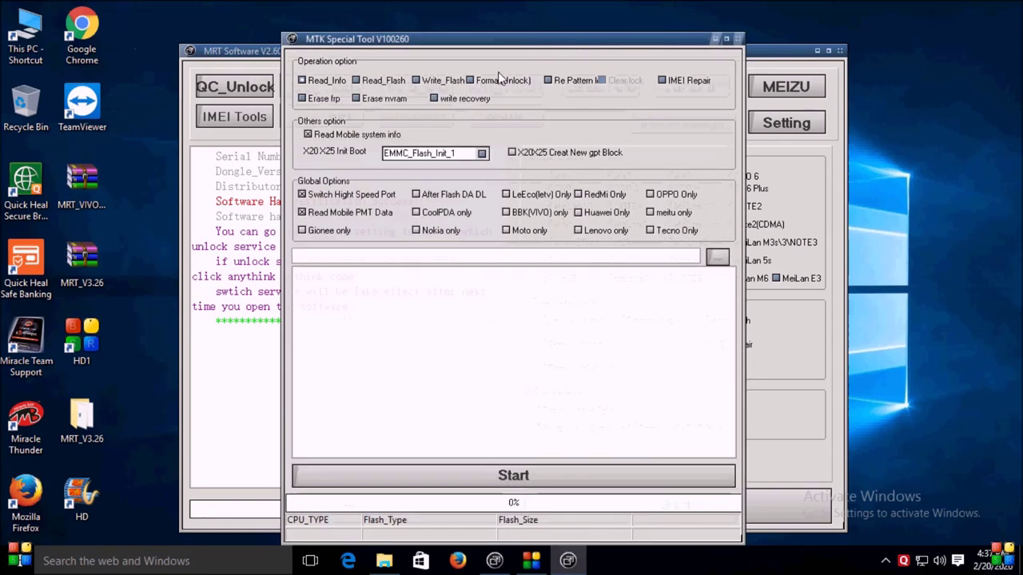
{"action": "left_click", "coordinate": [737, 39]}
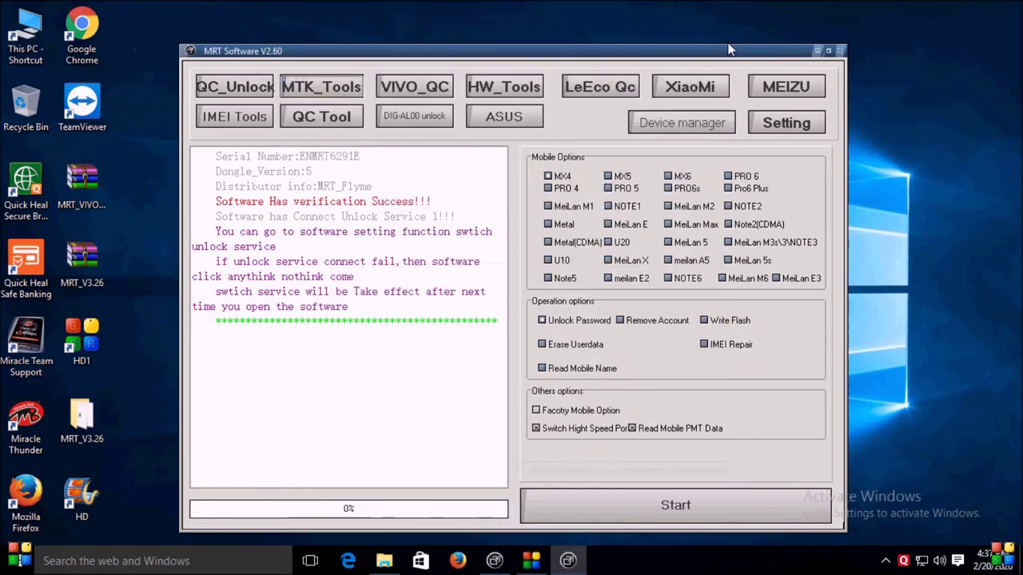
{"action": "left_click", "coordinate": [333, 91]}
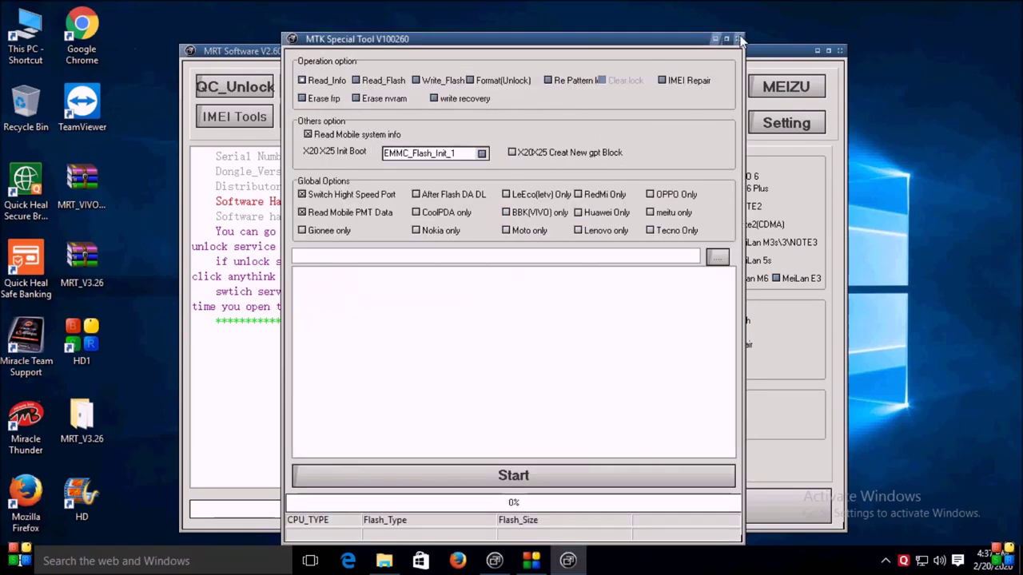
{"action": "left_click", "coordinate": [739, 39]}
{"action": "left_click", "coordinate": [336, 89]}
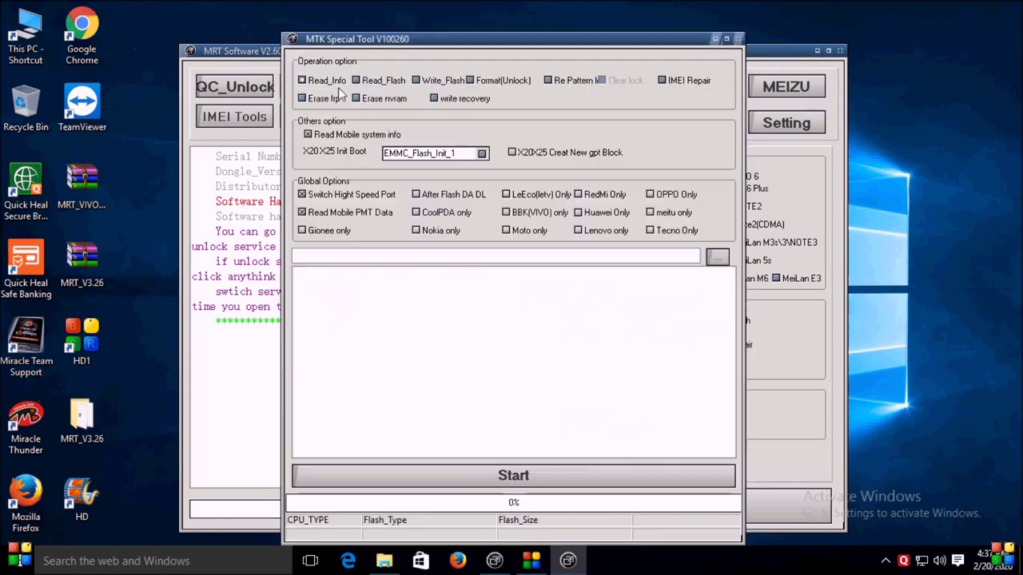
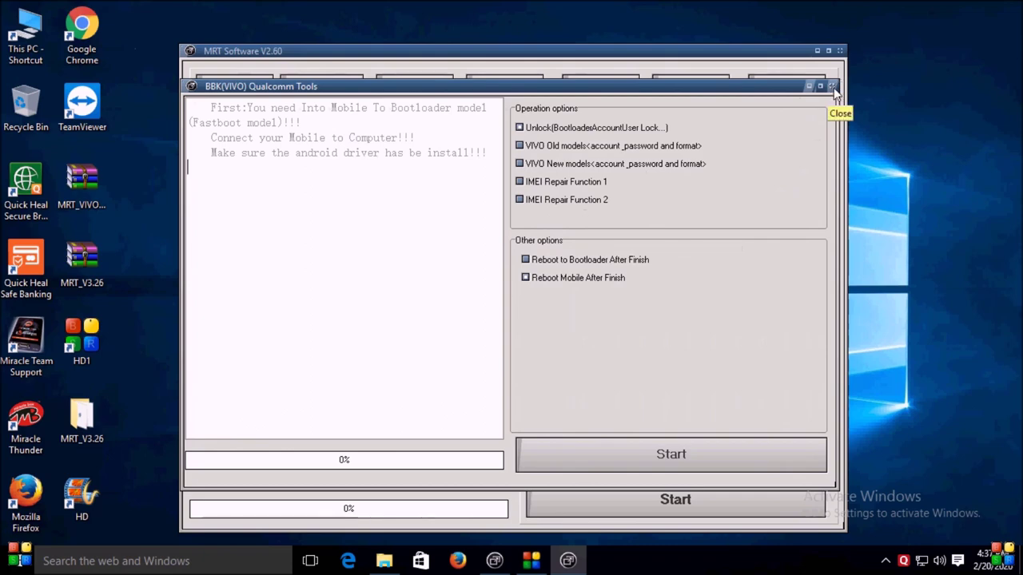
Step: Close the BBK(VIVO) Qualcomm Tools window and look through the LeEco Qc, XiaoMi and MEIZU pages
{"action": "left_click", "coordinate": [832, 85]}
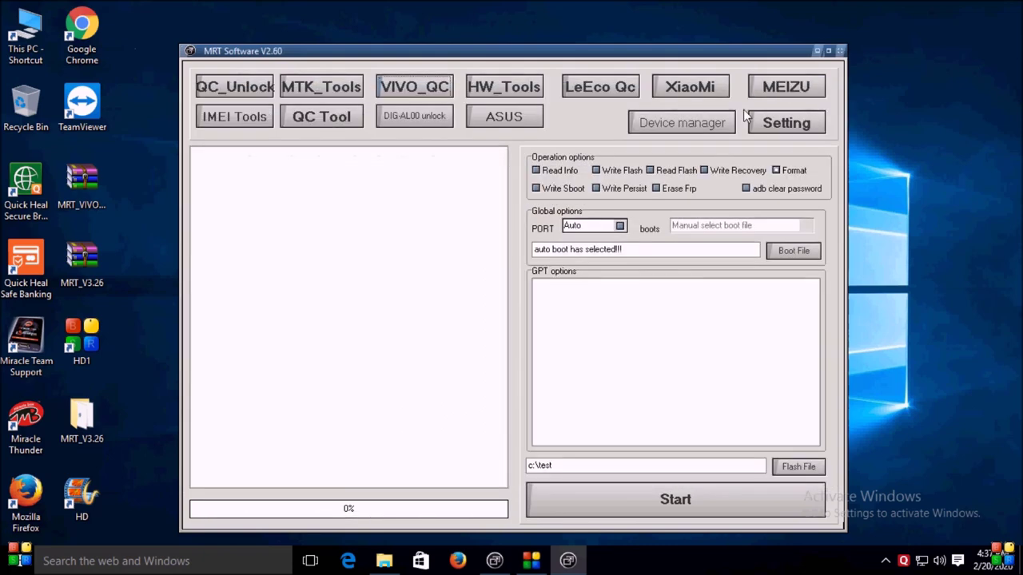
{"action": "left_click", "coordinate": [579, 89]}
{"action": "left_click", "coordinate": [692, 91]}
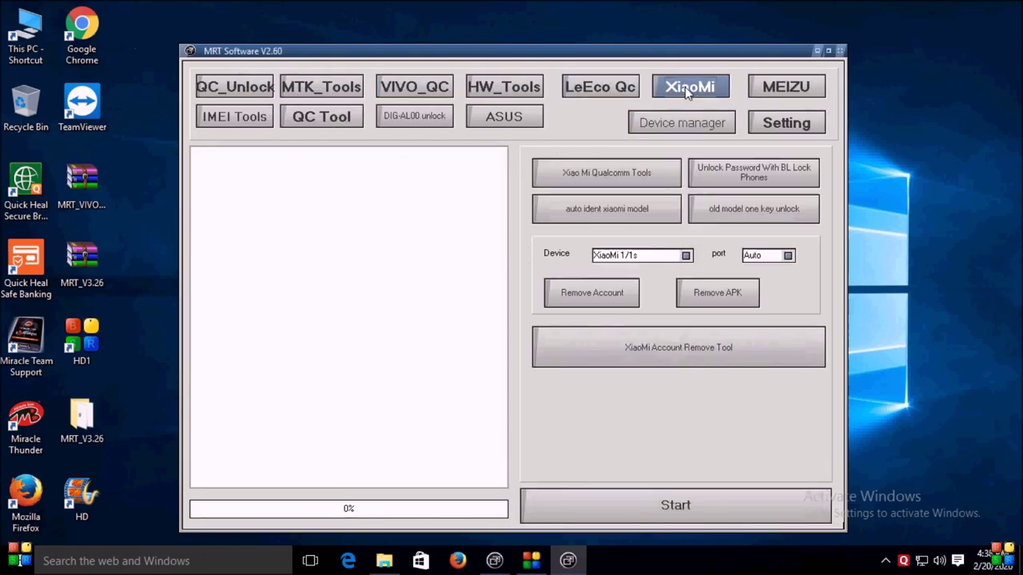
{"action": "left_click", "coordinate": [794, 88]}
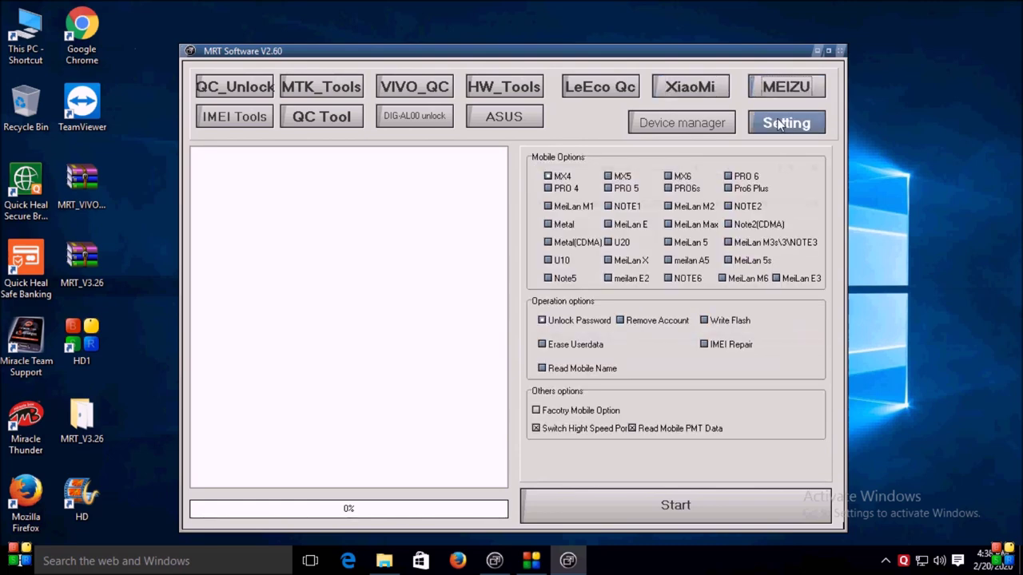
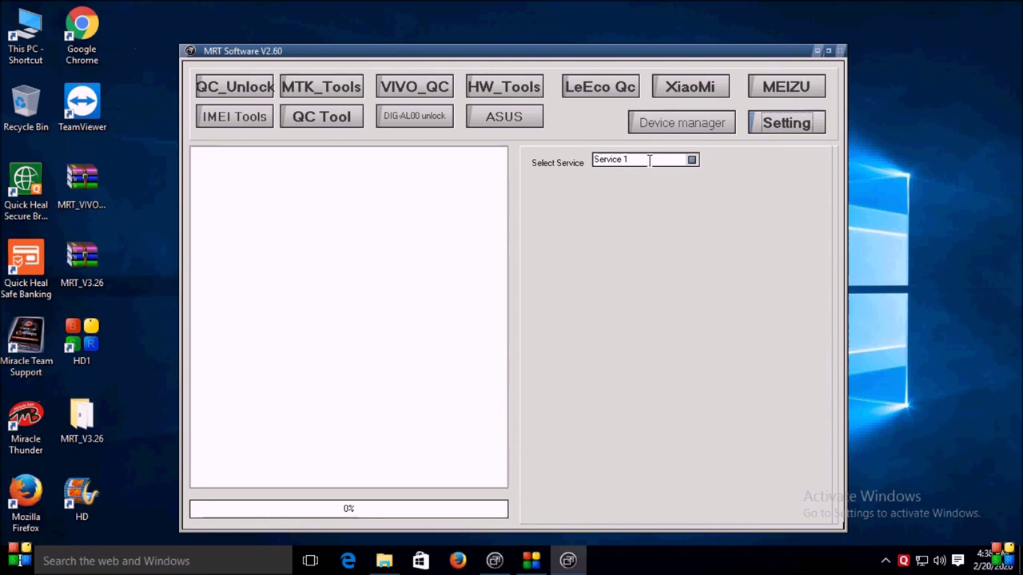
Step: View the available unlock services in the software settings, then close the list without choosing another one
{"action": "left_click", "coordinate": [672, 159]}
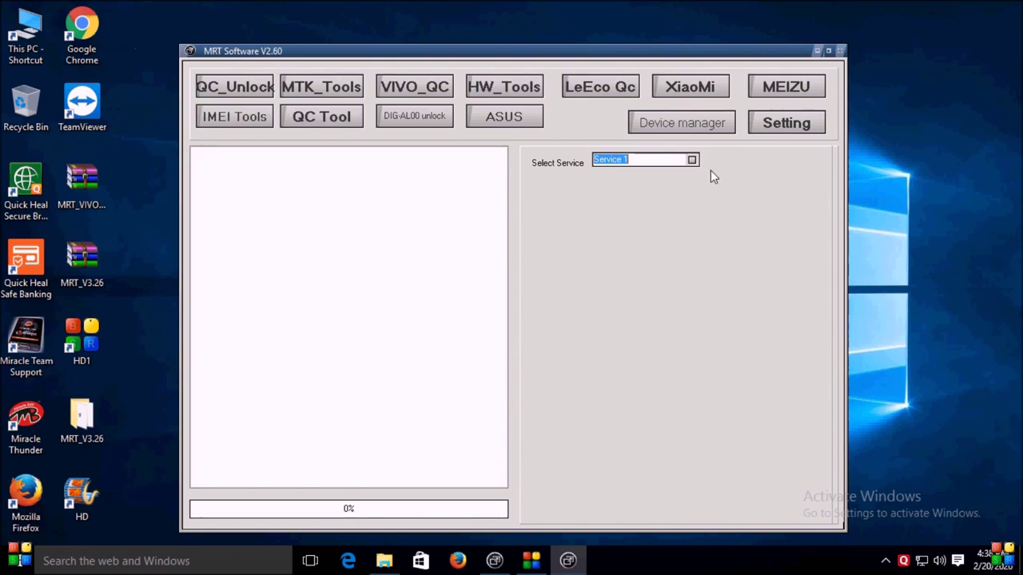
{"action": "left_click", "coordinate": [692, 160]}
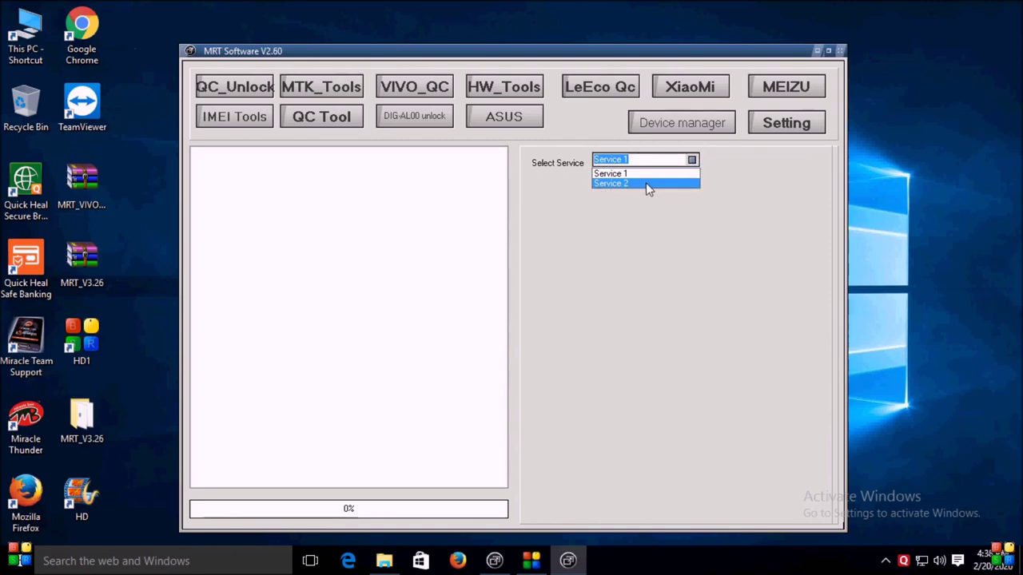
{"action": "left_click", "coordinate": [372, 233]}
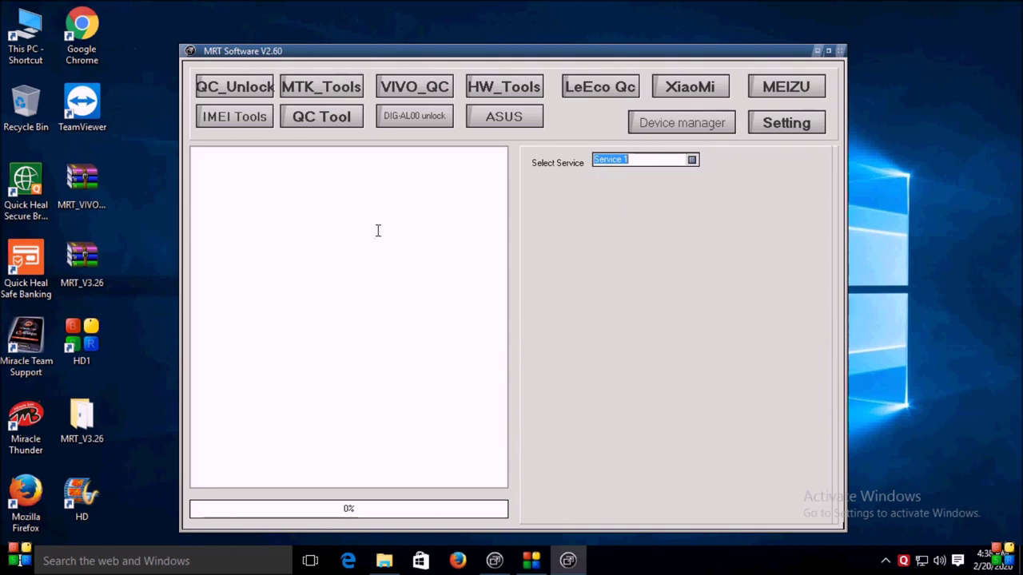
Step: Open and close the MTK Special Tool twice to recheck that MTK_Tools launches from the main window
{"action": "left_click", "coordinate": [335, 88]}
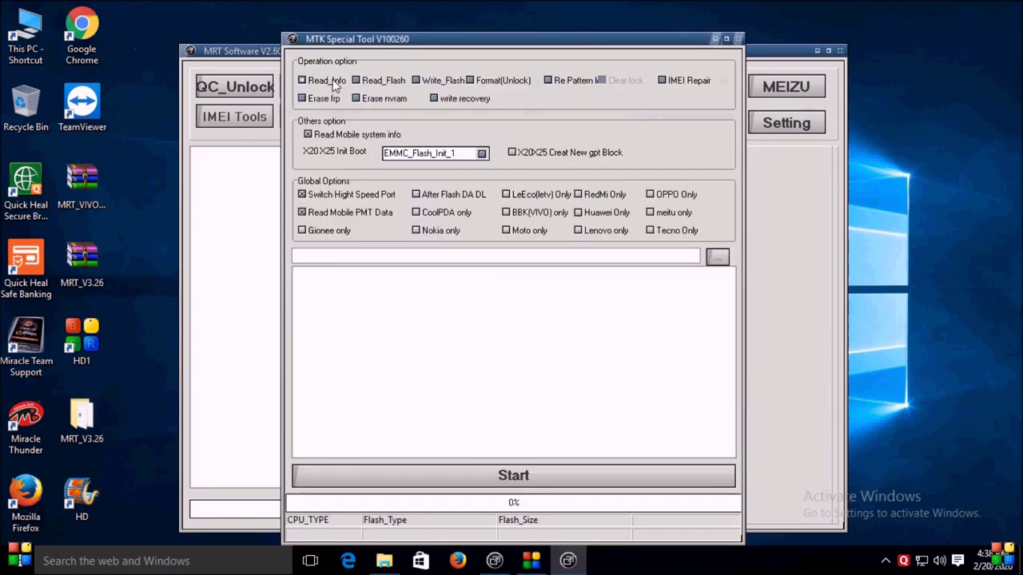
{"action": "left_click", "coordinate": [739, 41]}
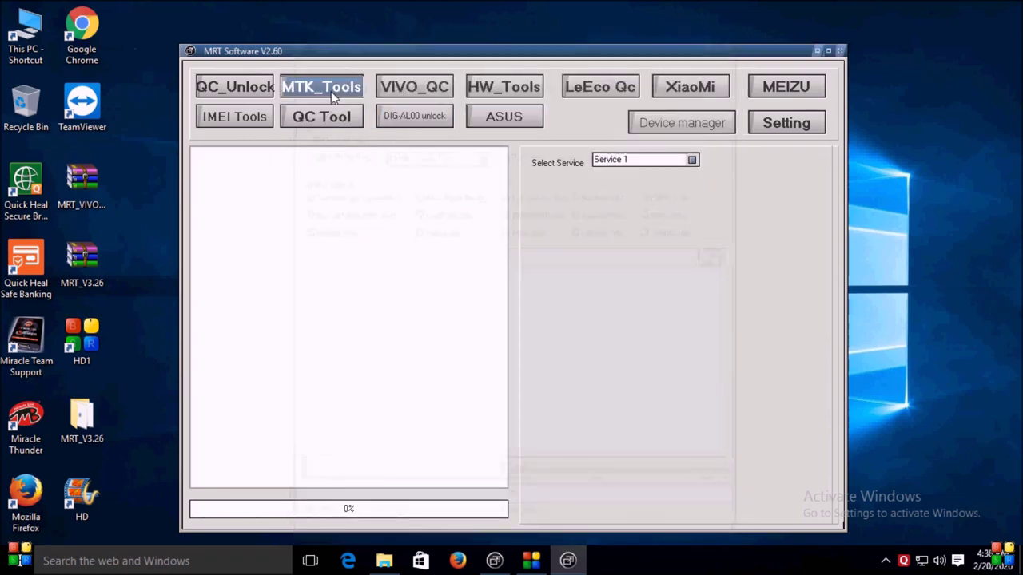
{"action": "left_click", "coordinate": [329, 89]}
{"action": "left_click", "coordinate": [738, 38]}
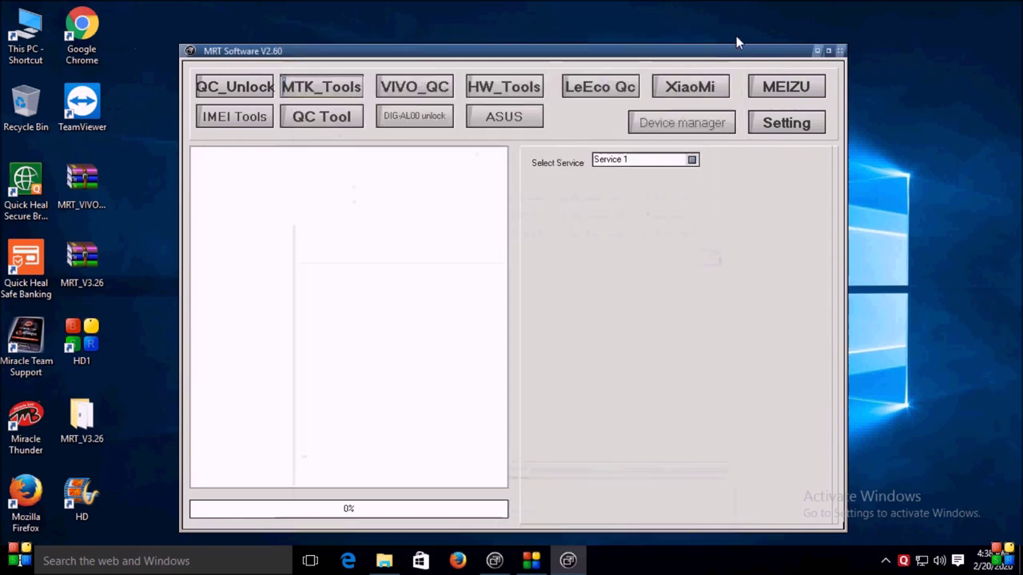